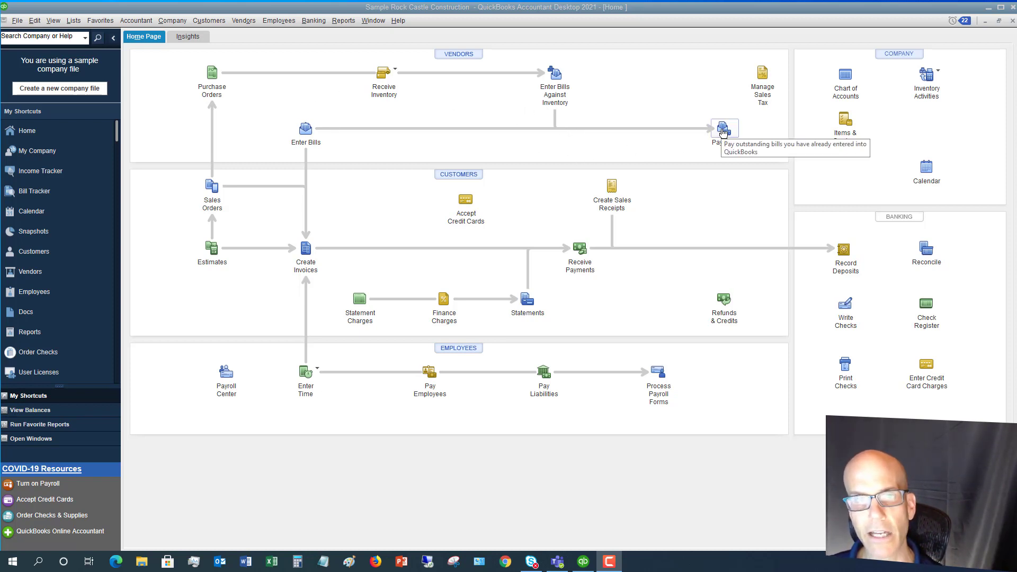
Open Pay Bills from the Vendors menu, listing the unpaid bills totalling 13,351.86.
click(243, 21)
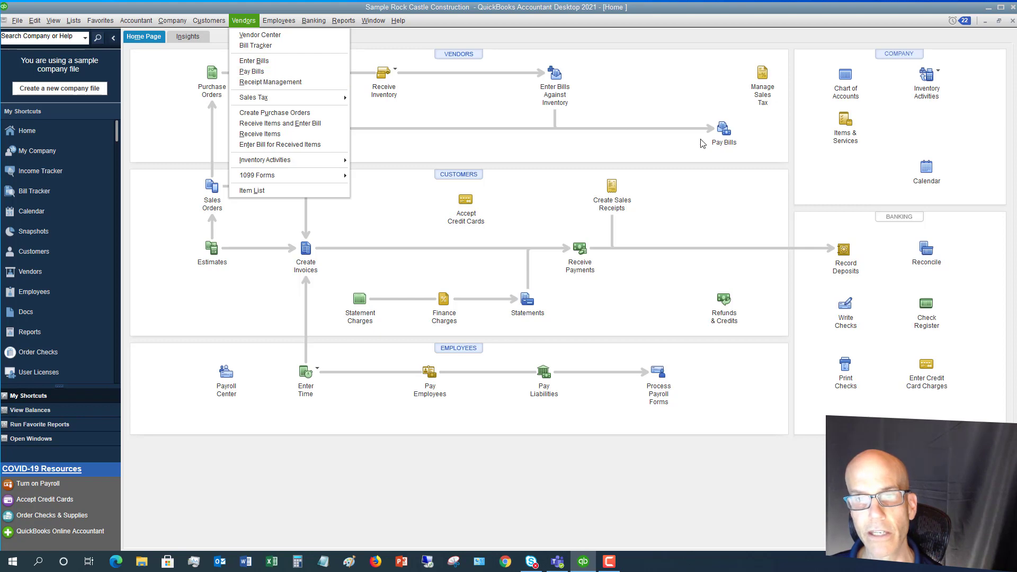
click(250, 71)
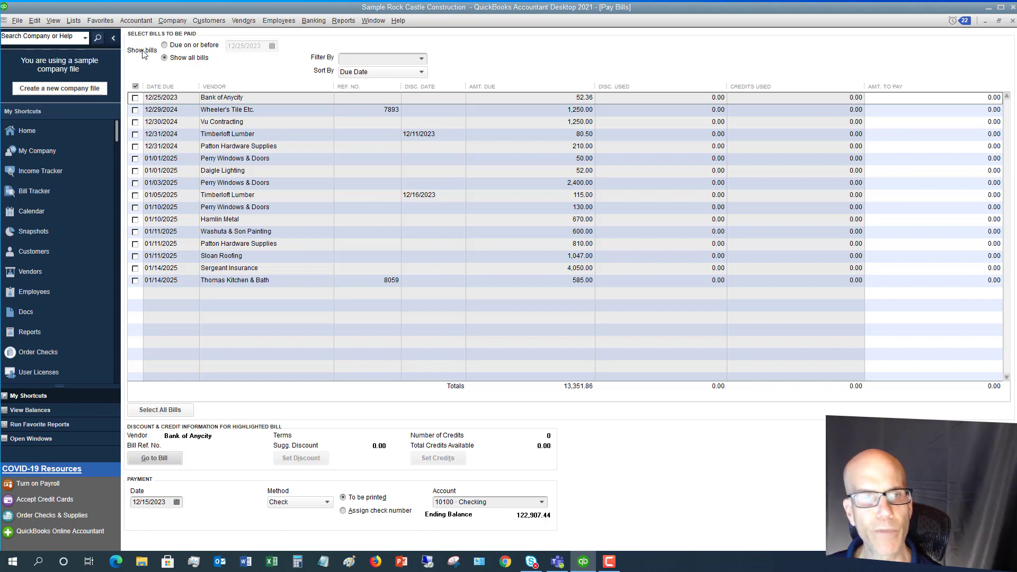
click(165, 46)
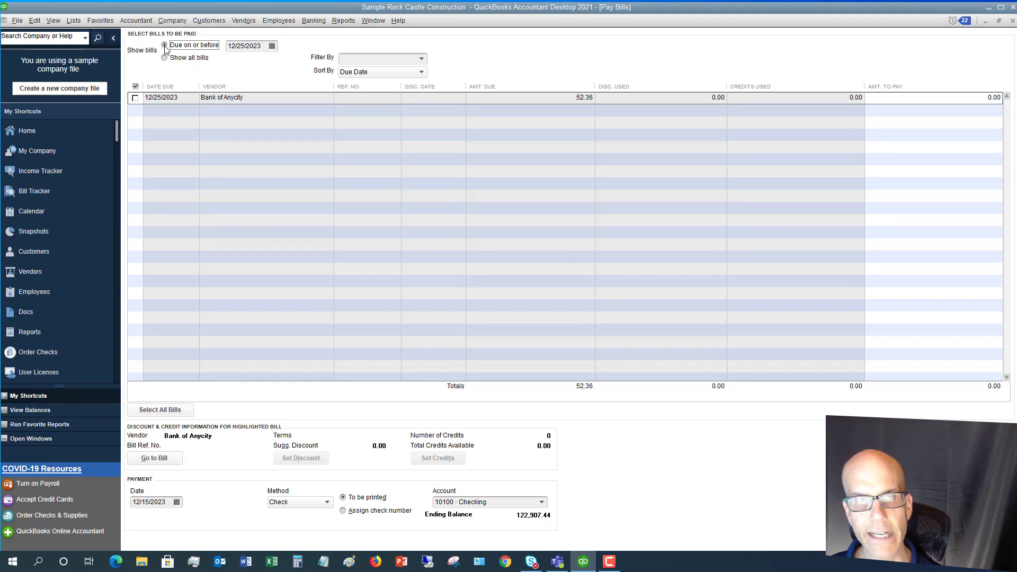
click(165, 57)
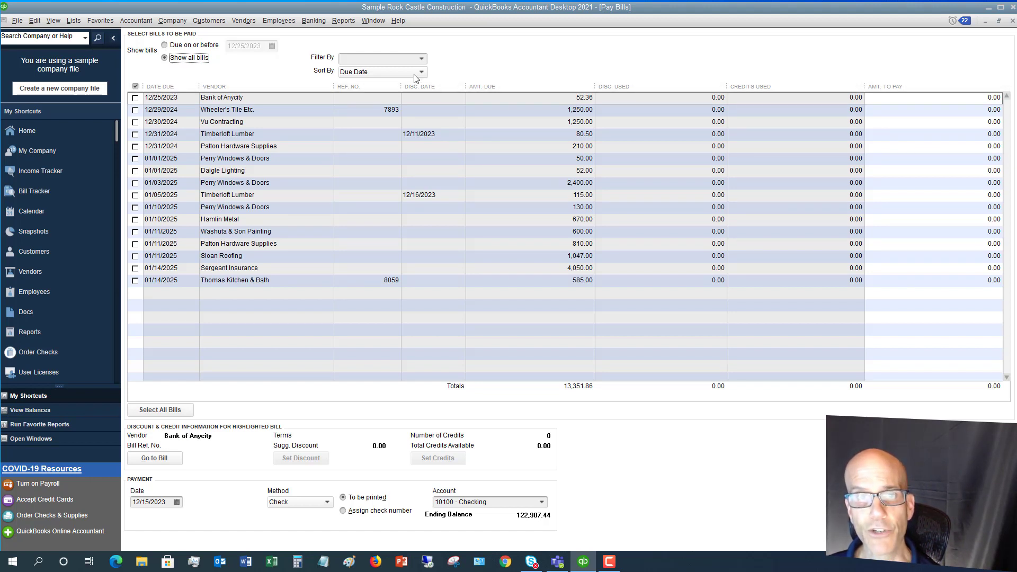
click(422, 60)
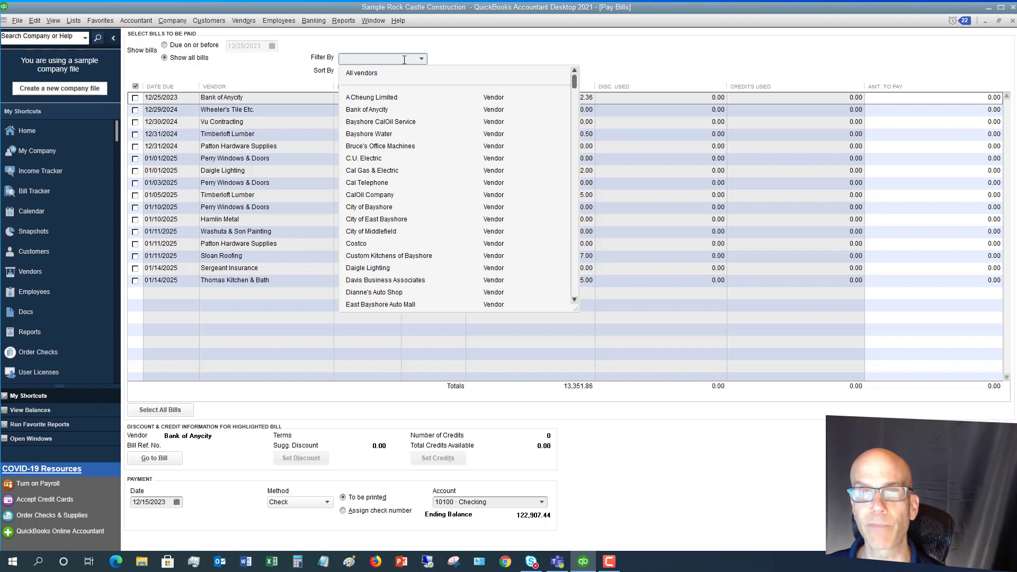
click(462, 56)
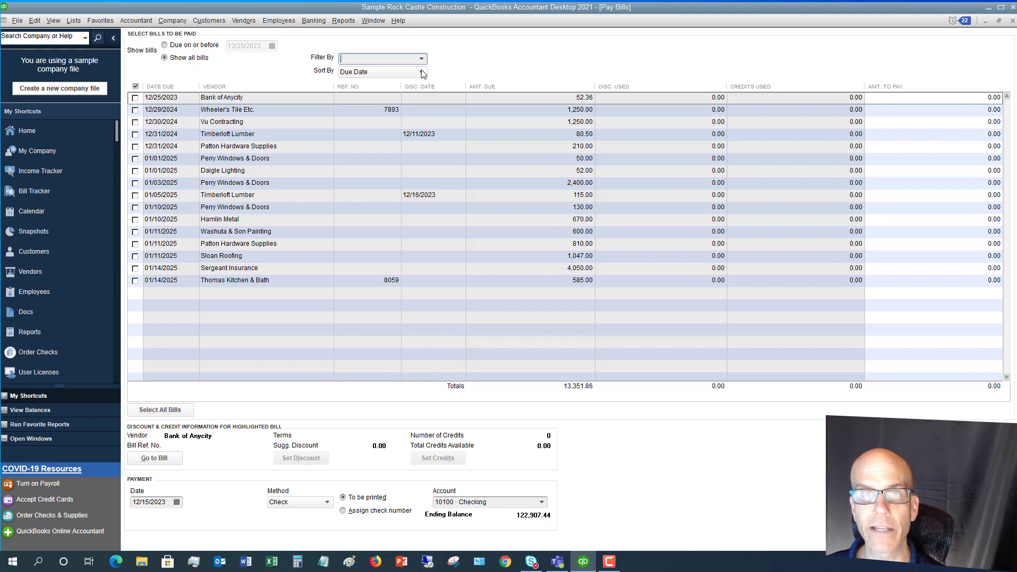
click(390, 62)
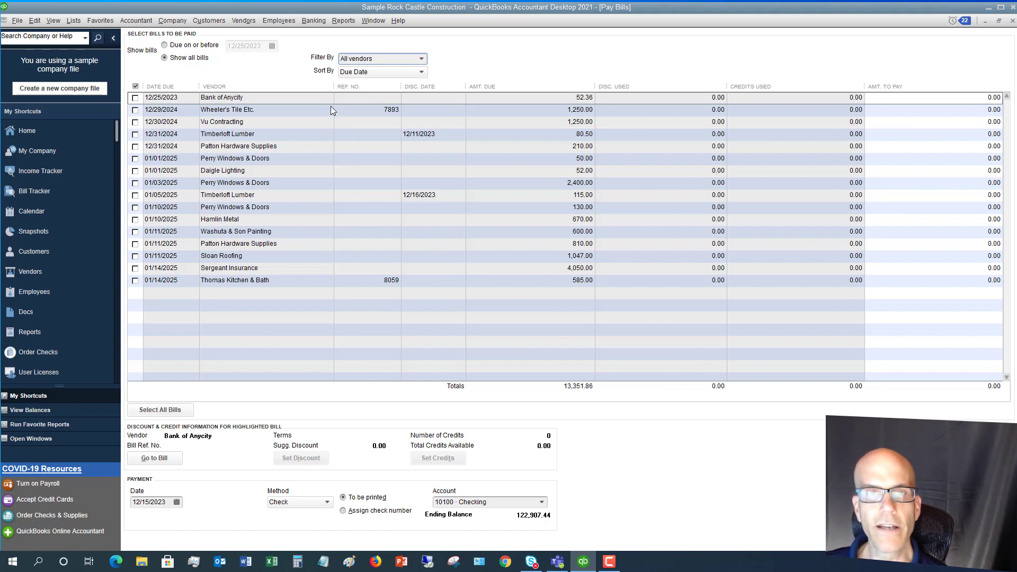
click(421, 72)
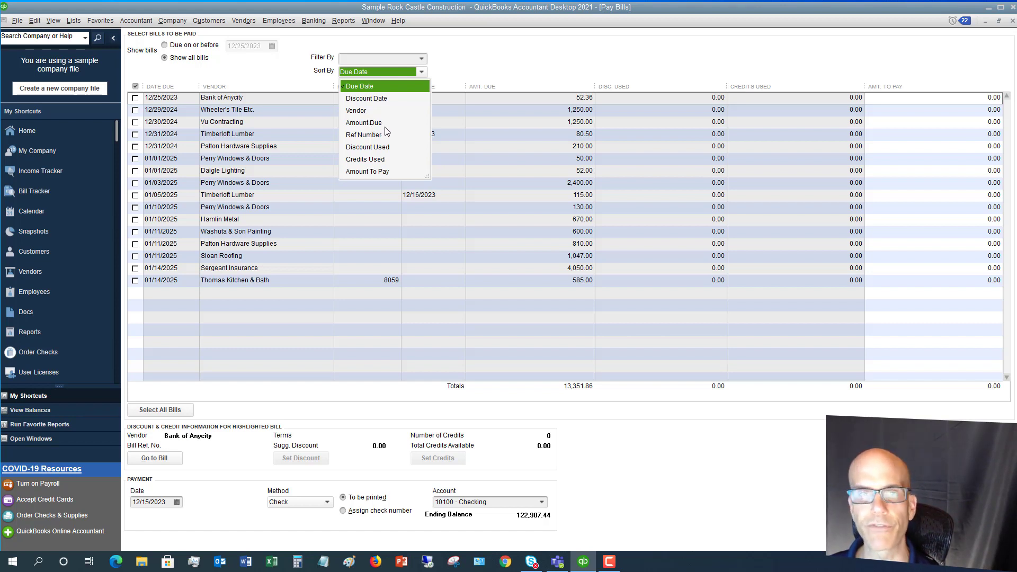
Keep the bills sorted by due date and mark the 52.36 Bank of Anycity bill for payment.
click(379, 88)
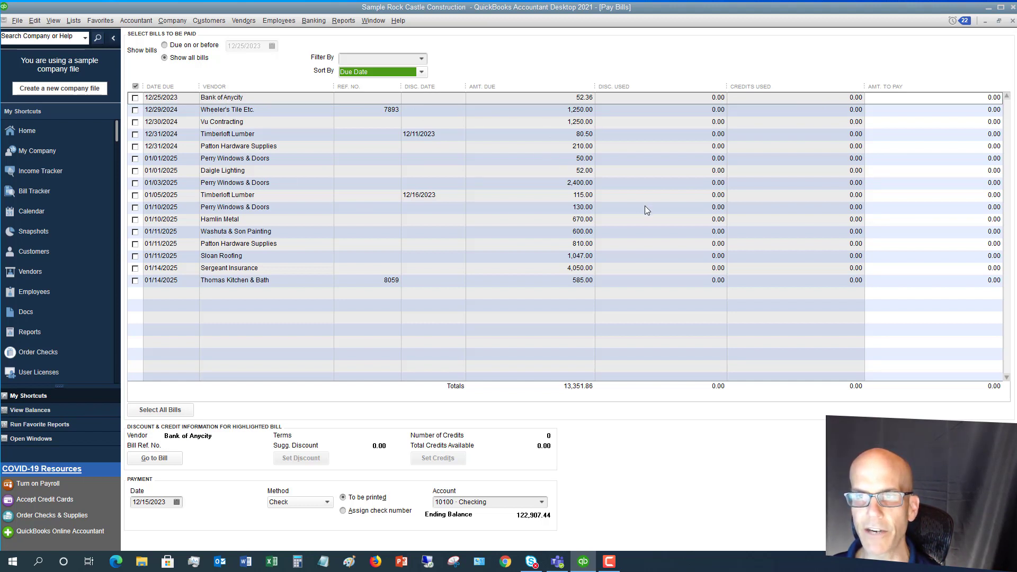
click(134, 97)
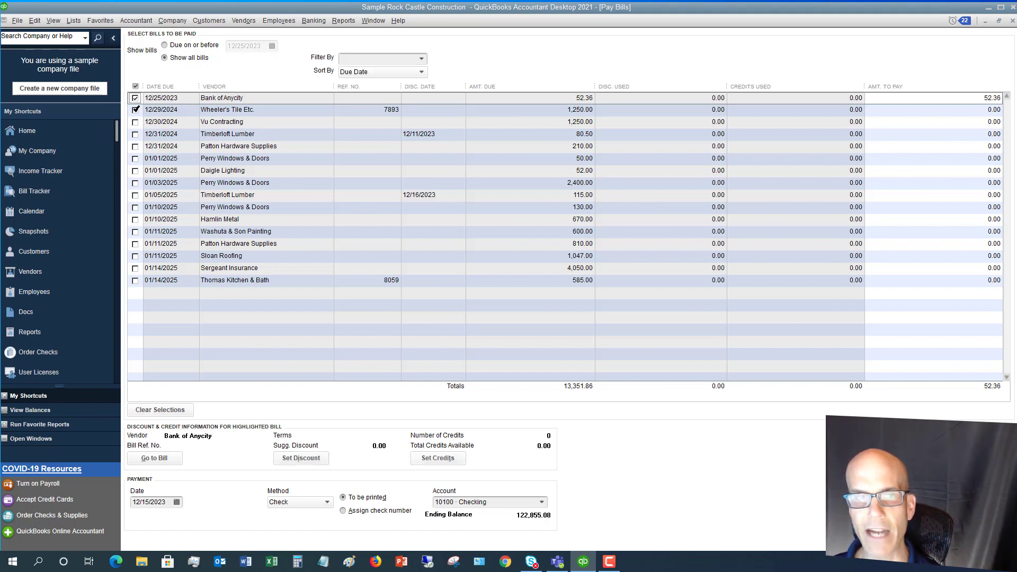
Toggle the Wheeler's Tile and Bank of Anycity bills, select all bills, then clear every selection.
click(135, 110)
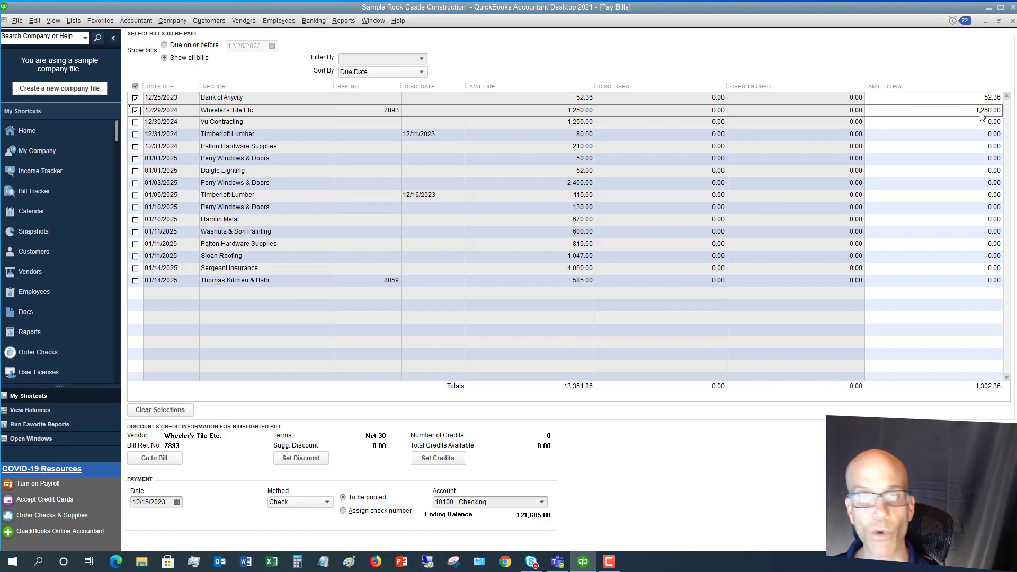
click(135, 110)
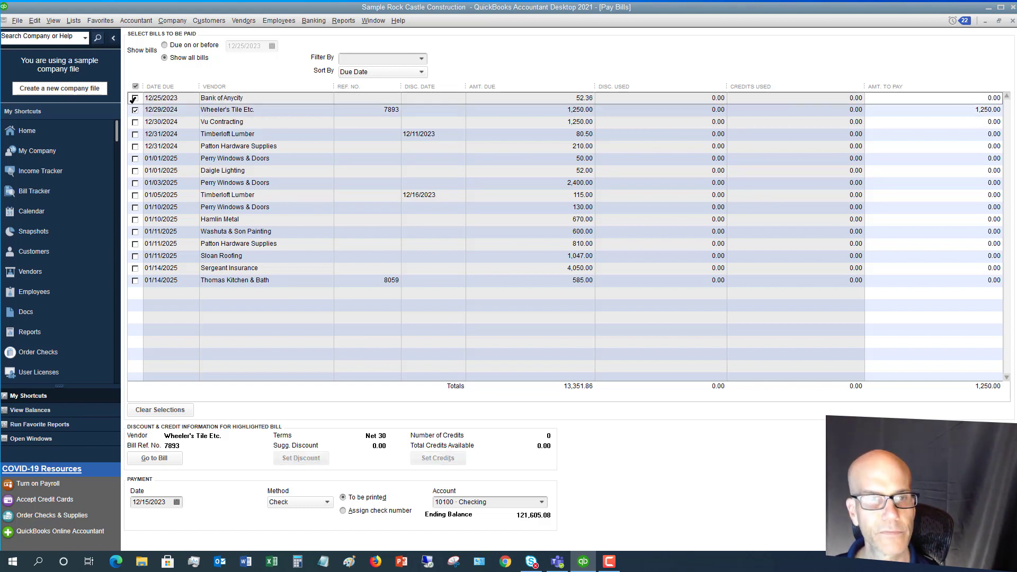
click(135, 97)
click(141, 113)
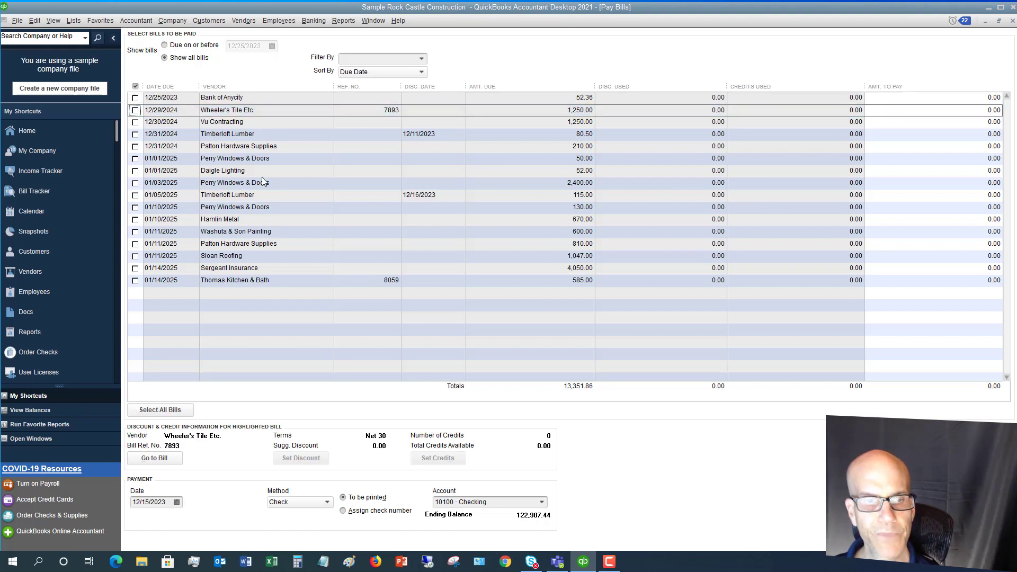
click(167, 413)
click(166, 412)
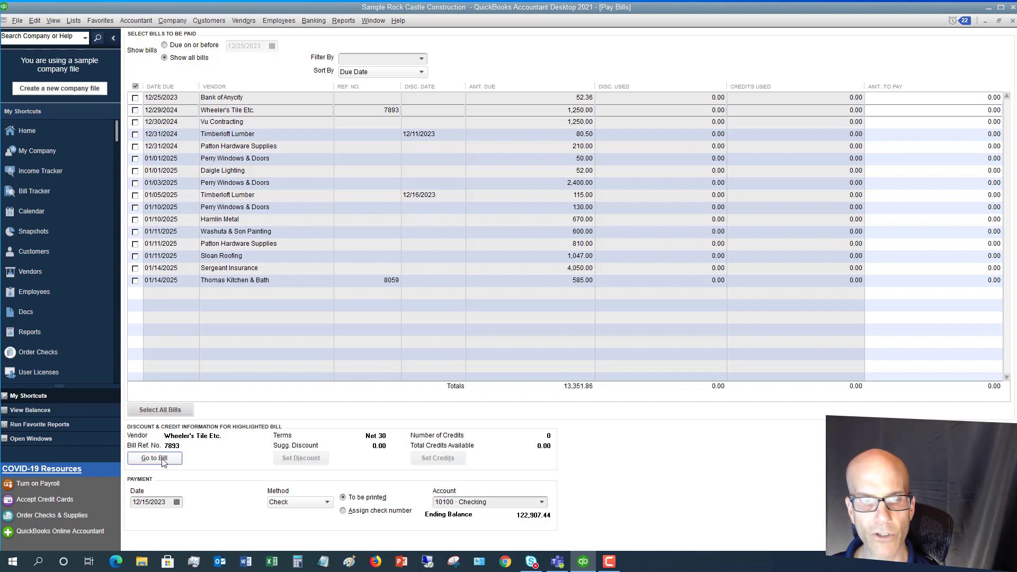
click(237, 159)
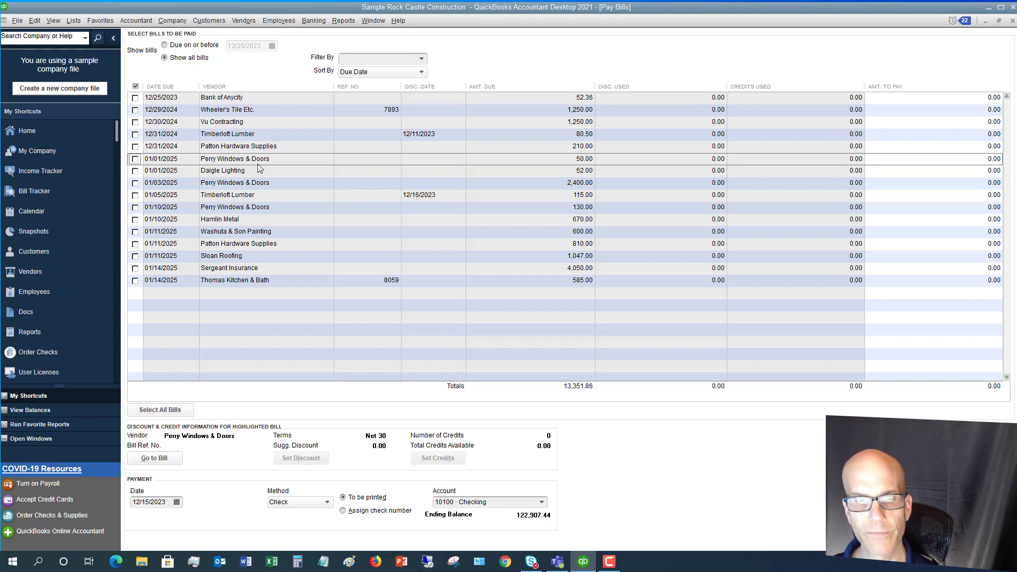
click(240, 170)
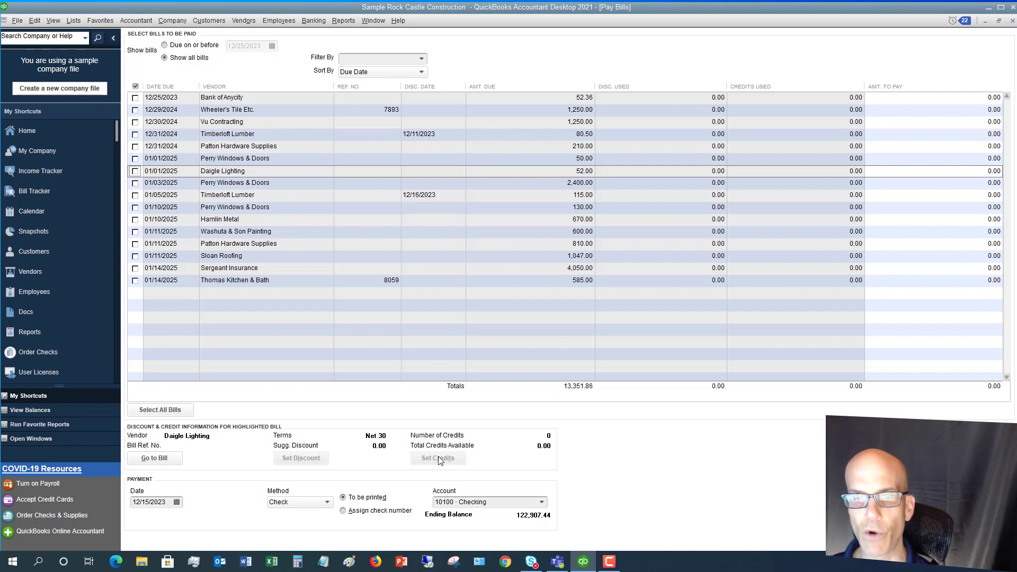
click(269, 186)
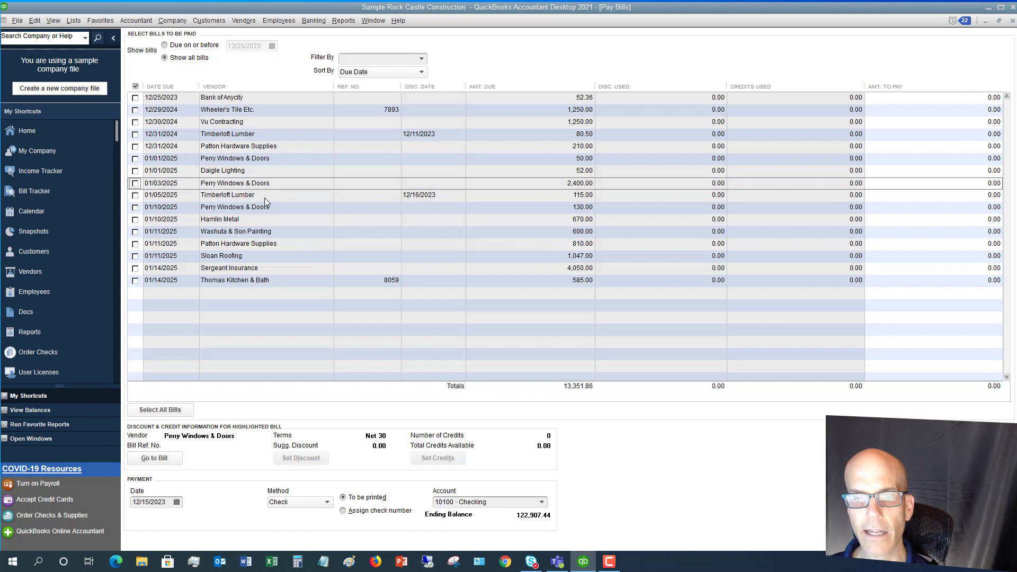
click(265, 197)
click(265, 210)
click(266, 220)
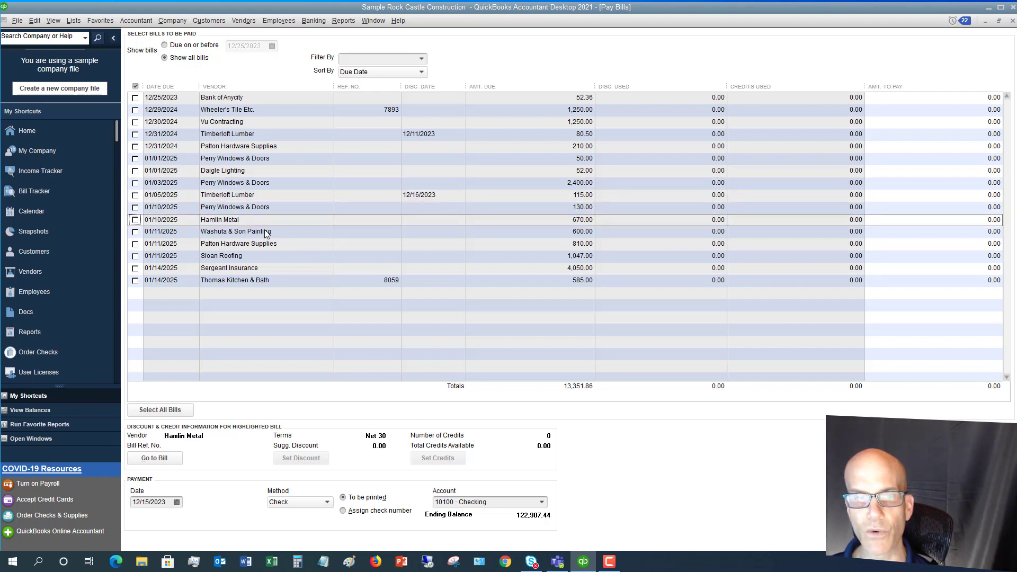
click(266, 232)
click(265, 244)
click(263, 257)
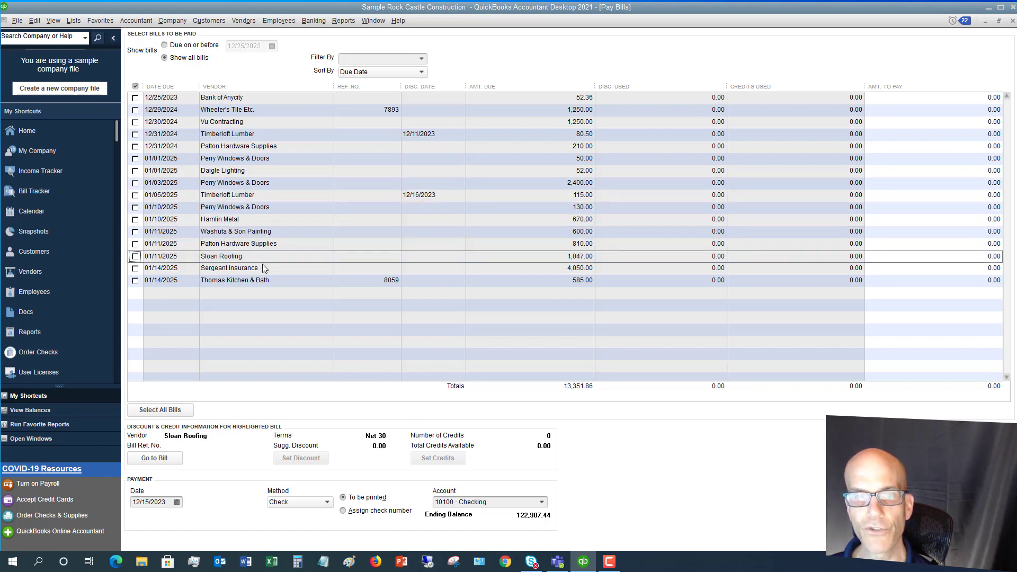
click(262, 267)
click(262, 281)
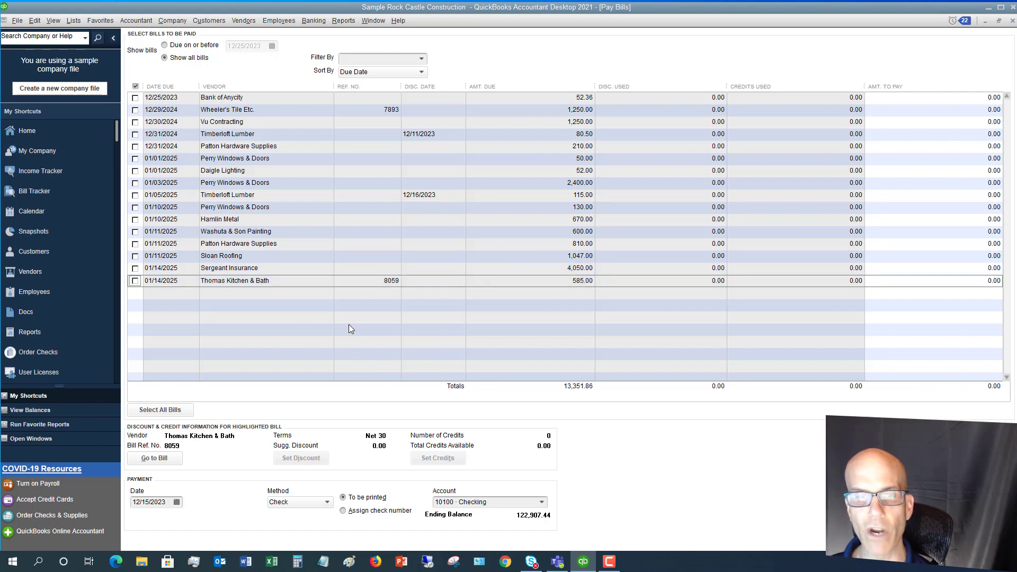
click(295, 273)
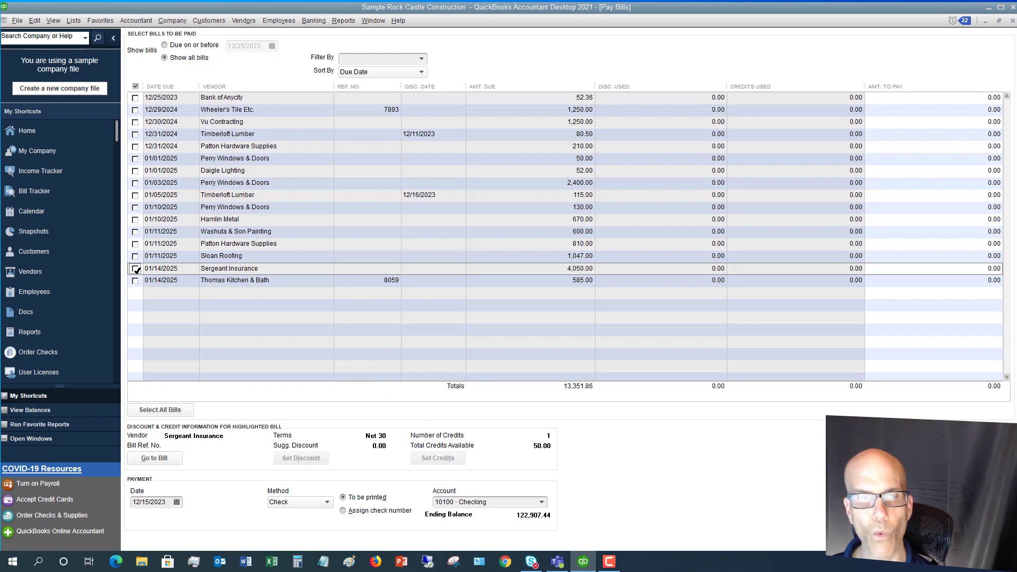
Mark the Sergeant Insurance bill and apply its 50.00 credit, leaving 4,000.00 to pay.
click(136, 268)
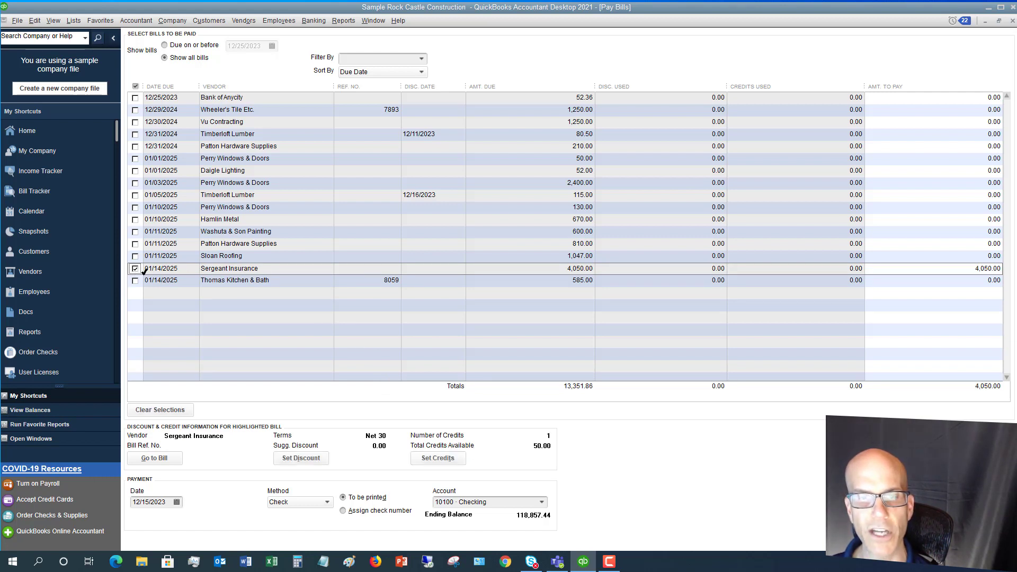
click(436, 459)
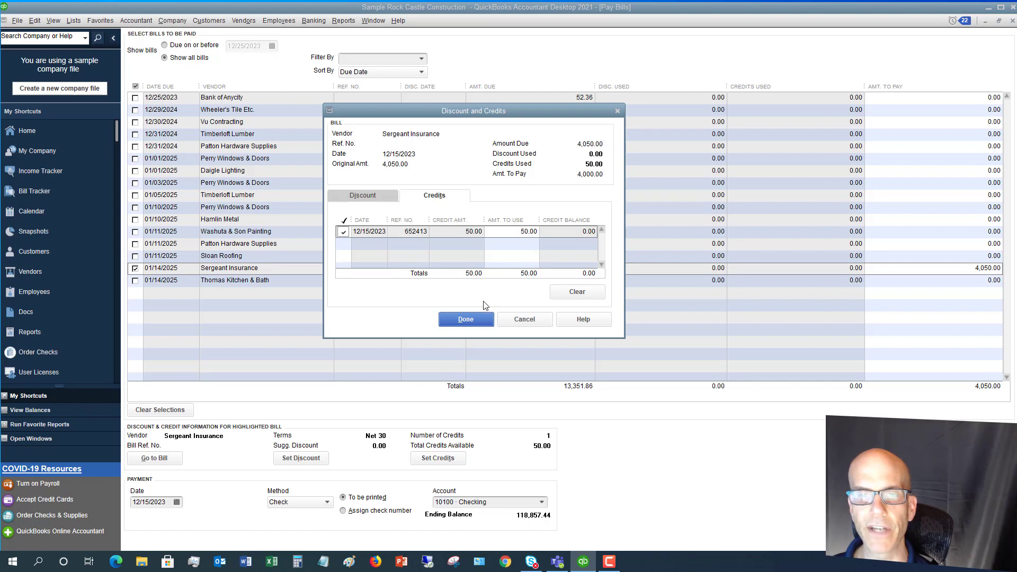
click(467, 320)
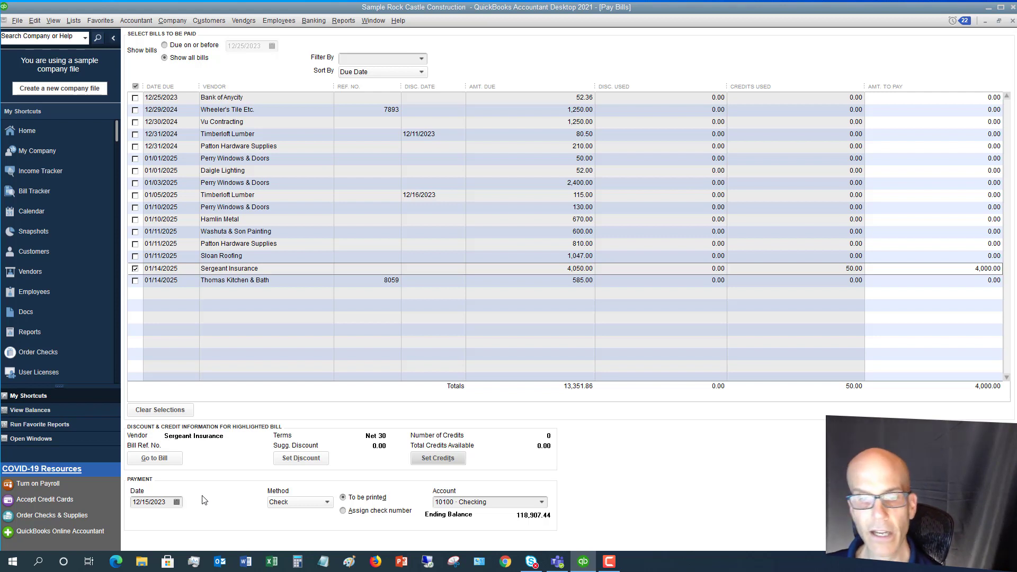
Keep Check as the payment method and choose to assign check numbers instead of printing.
click(328, 504)
click(328, 503)
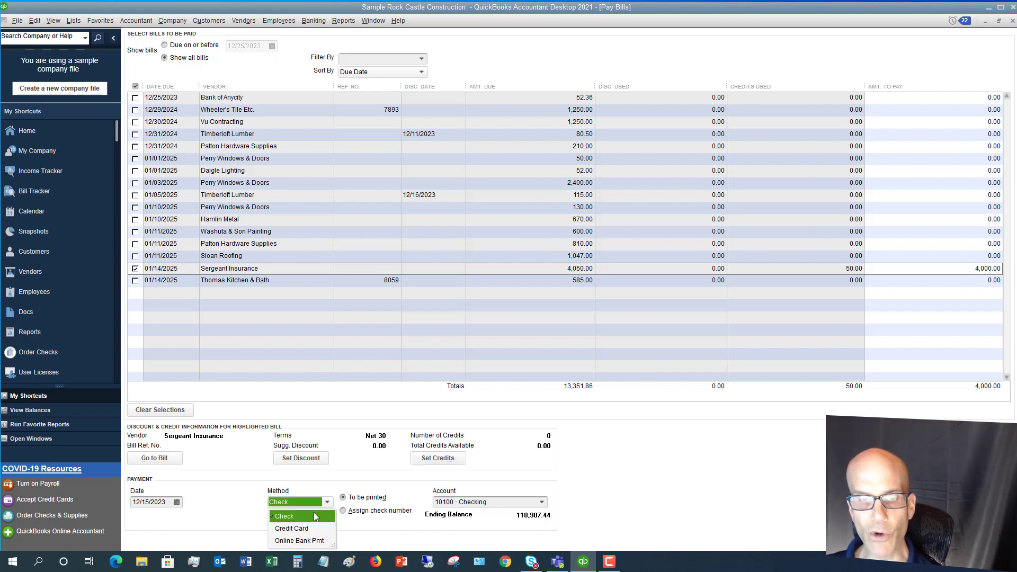
click(311, 517)
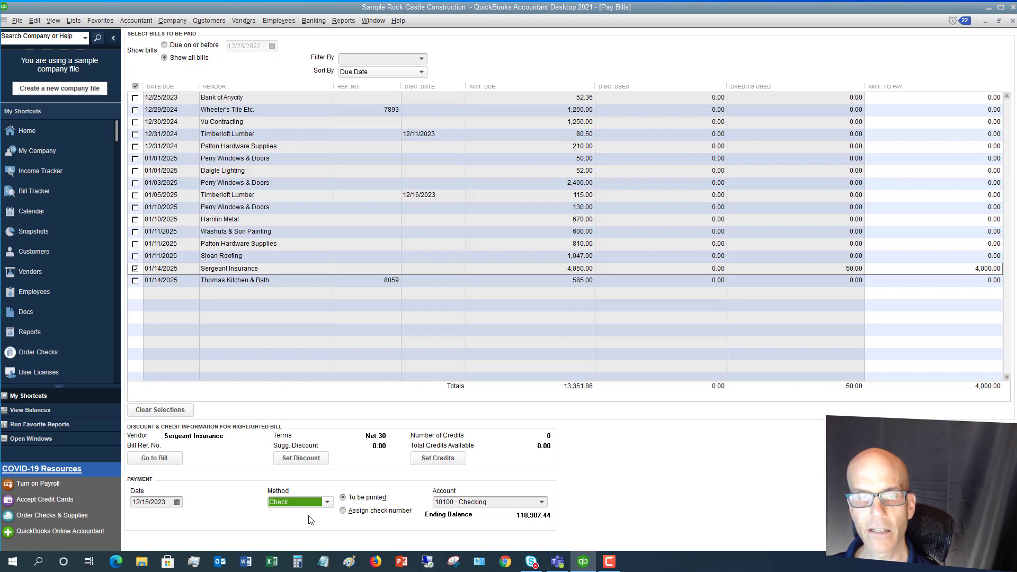
click(343, 511)
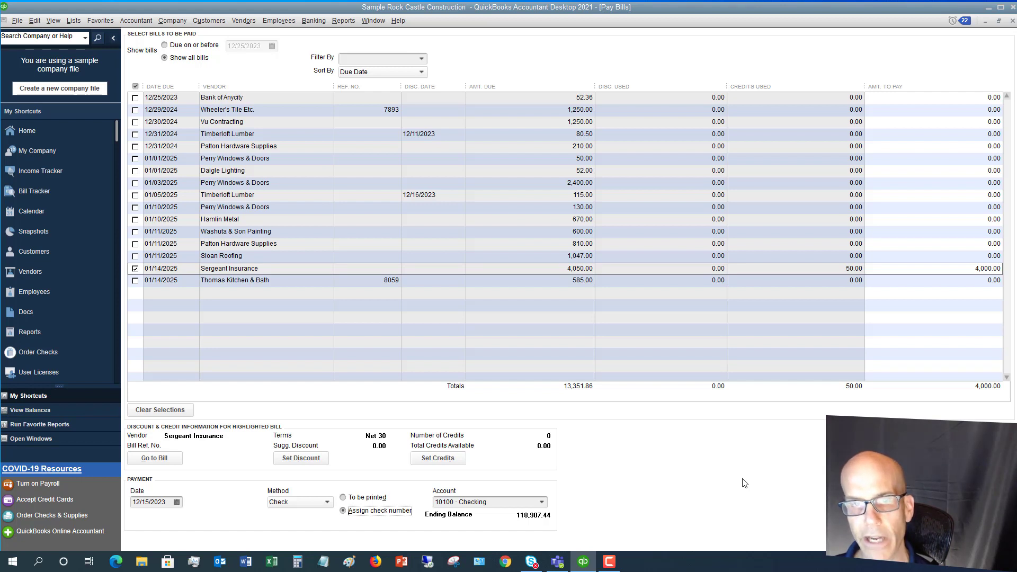
click(370, 499)
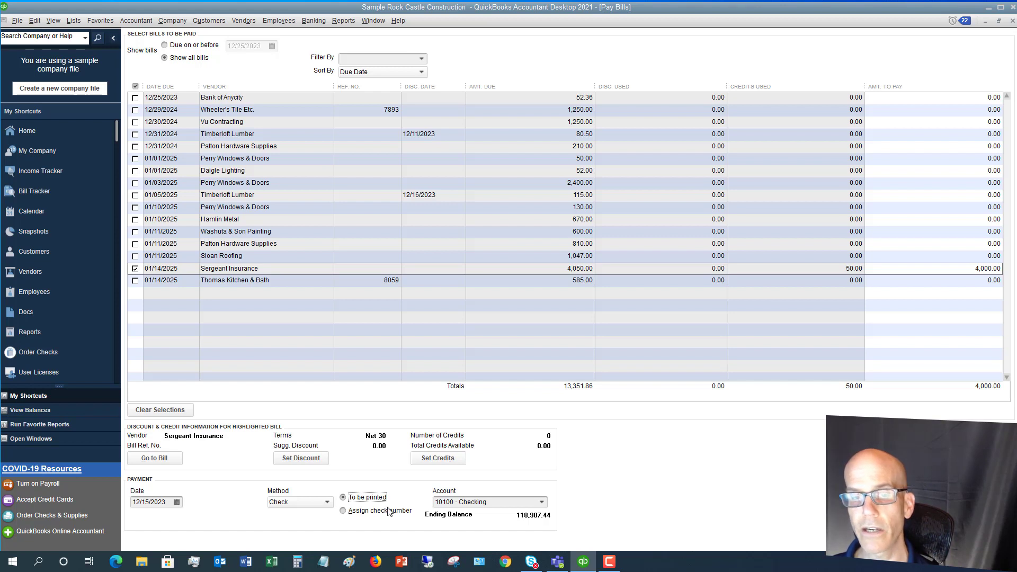
click(379, 512)
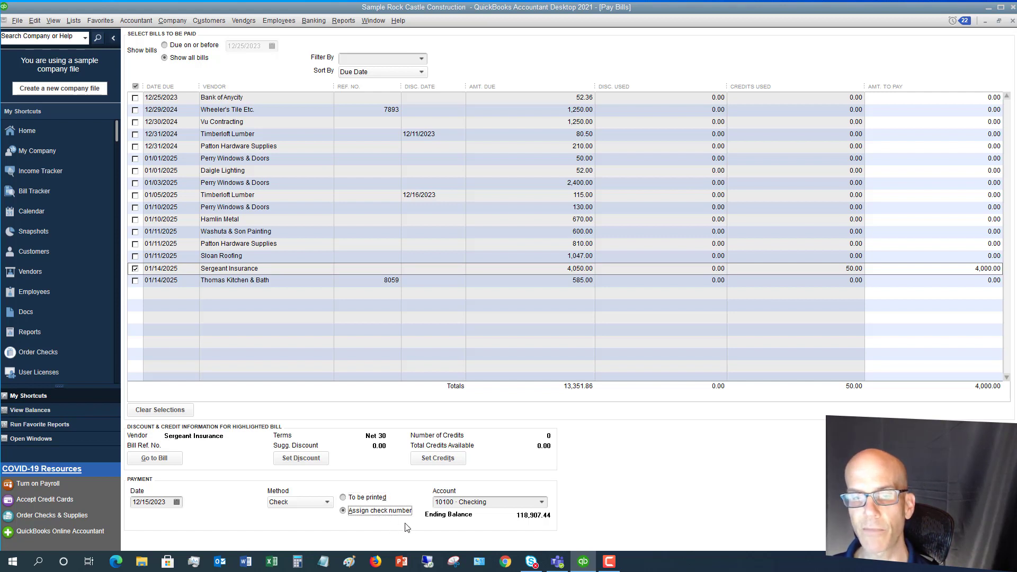
Keep 10100 · Checking as the account the payment is drawn from.
click(543, 501)
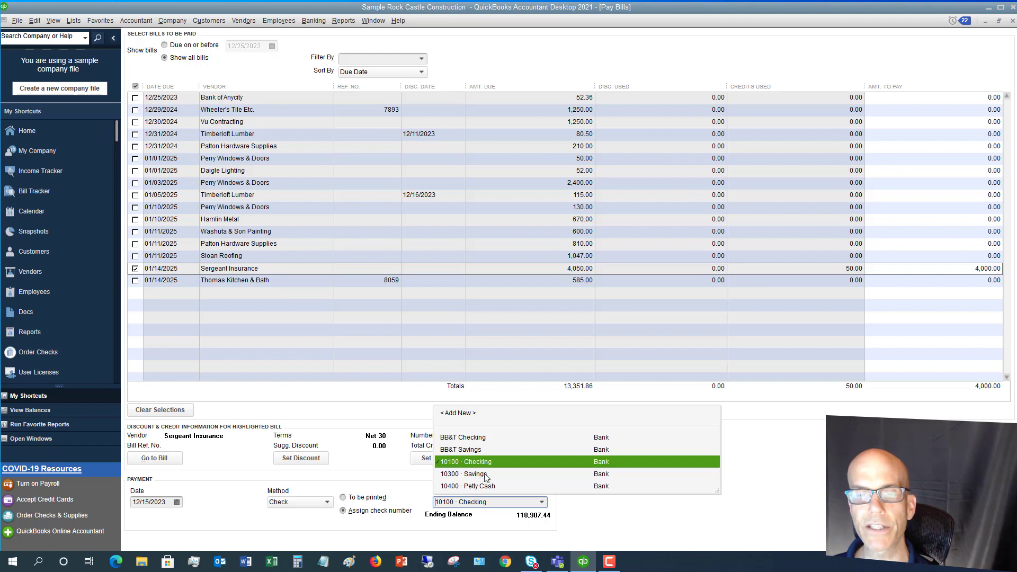
click(499, 461)
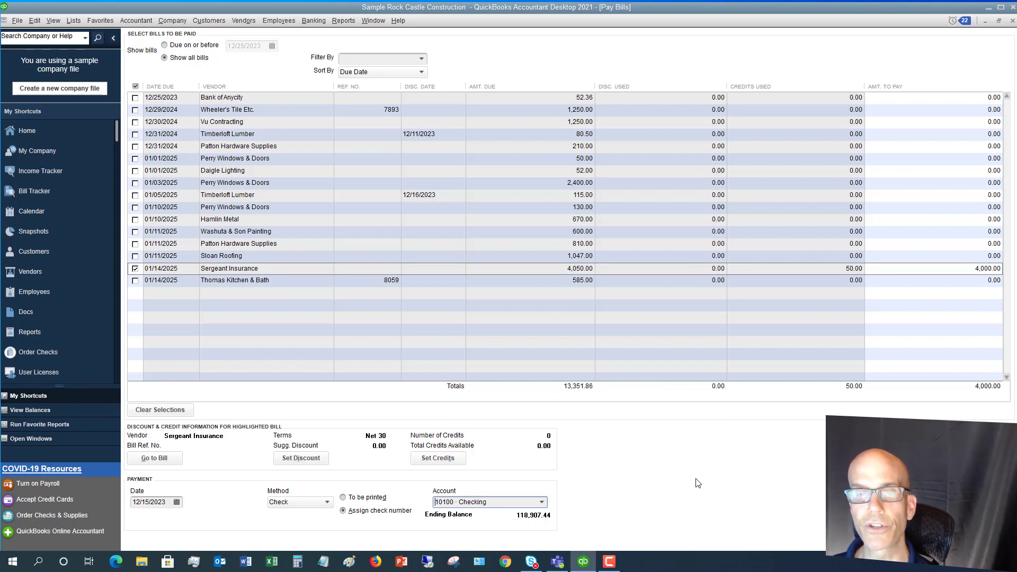
click(328, 504)
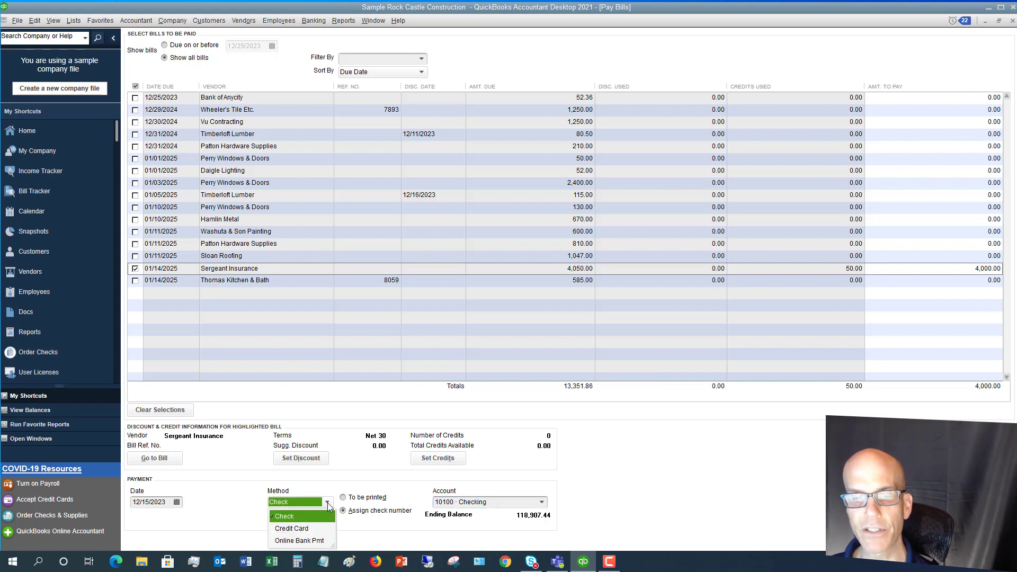
Change the payment method to Online Bank Pmt and move the payment date to 12/21/2023.
click(306, 528)
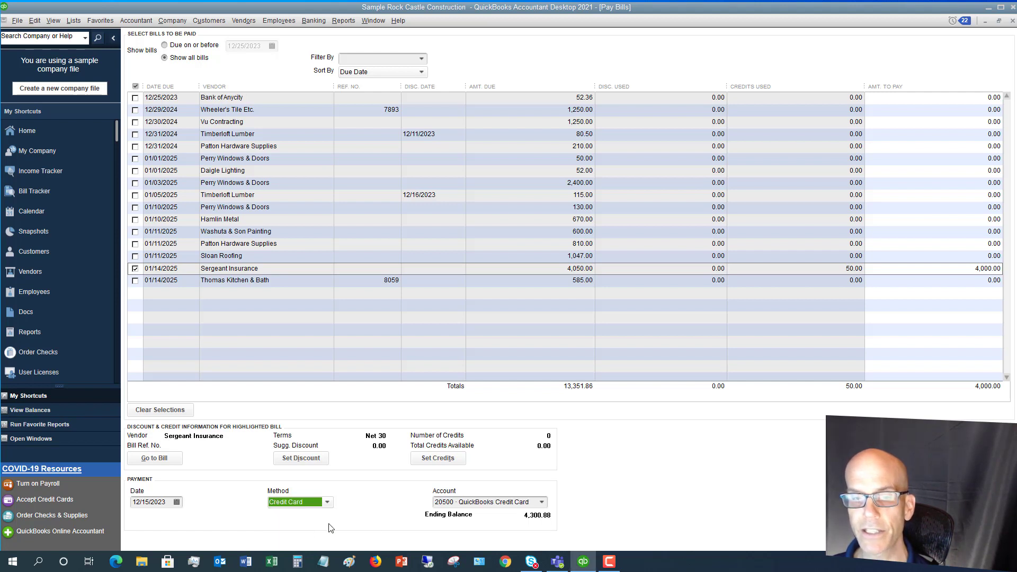
click(542, 503)
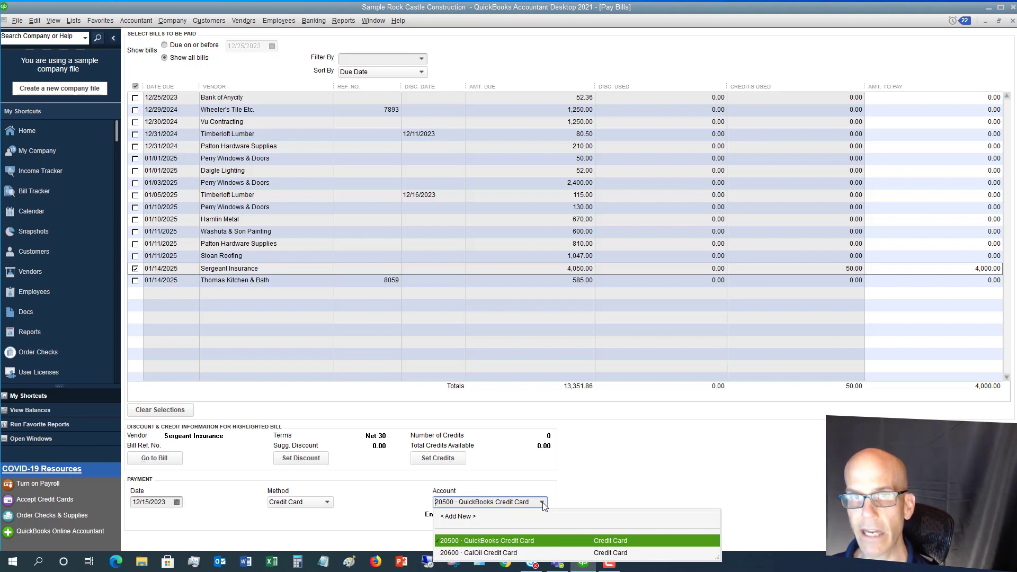
click(542, 504)
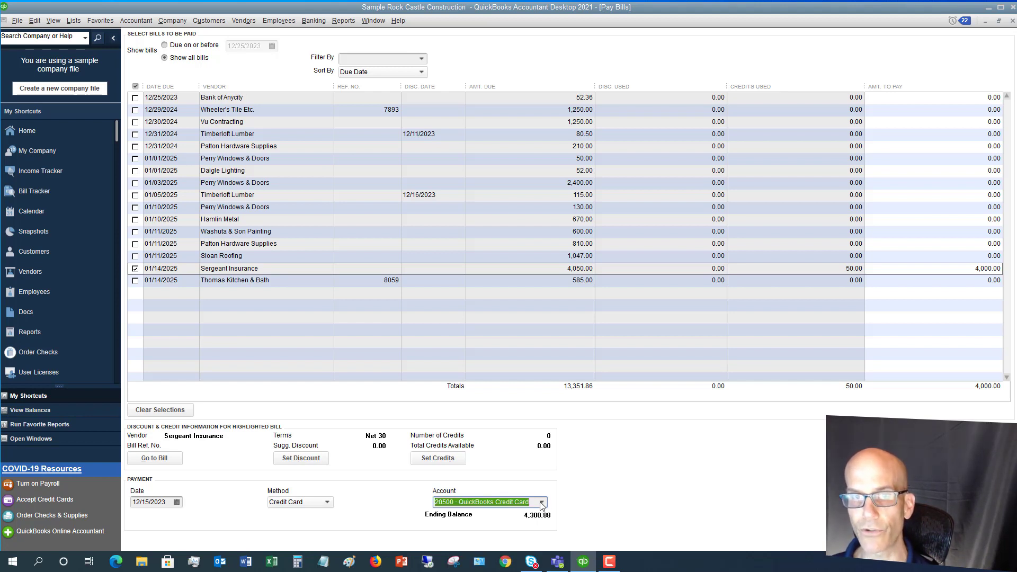
click(328, 503)
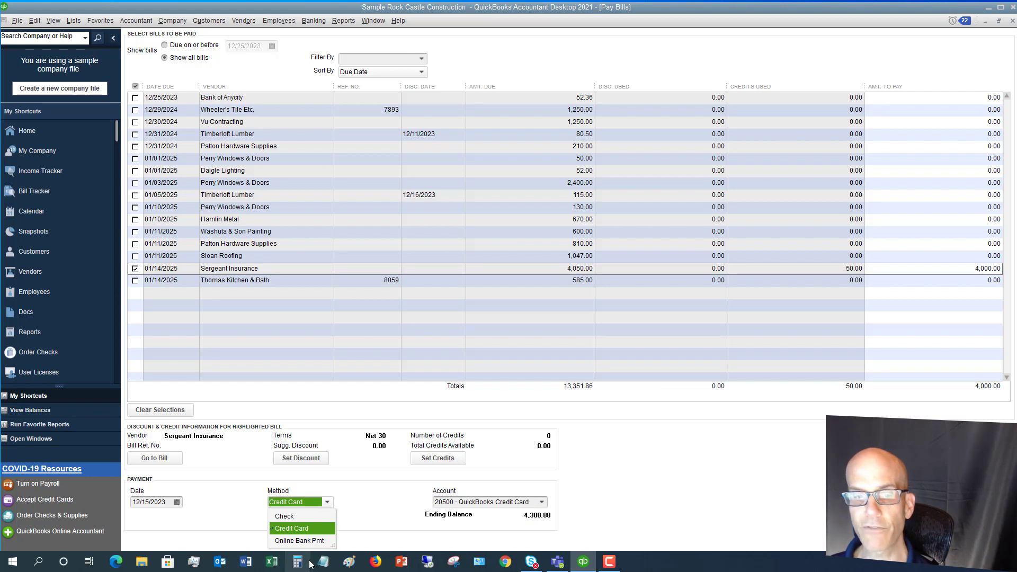
click(312, 541)
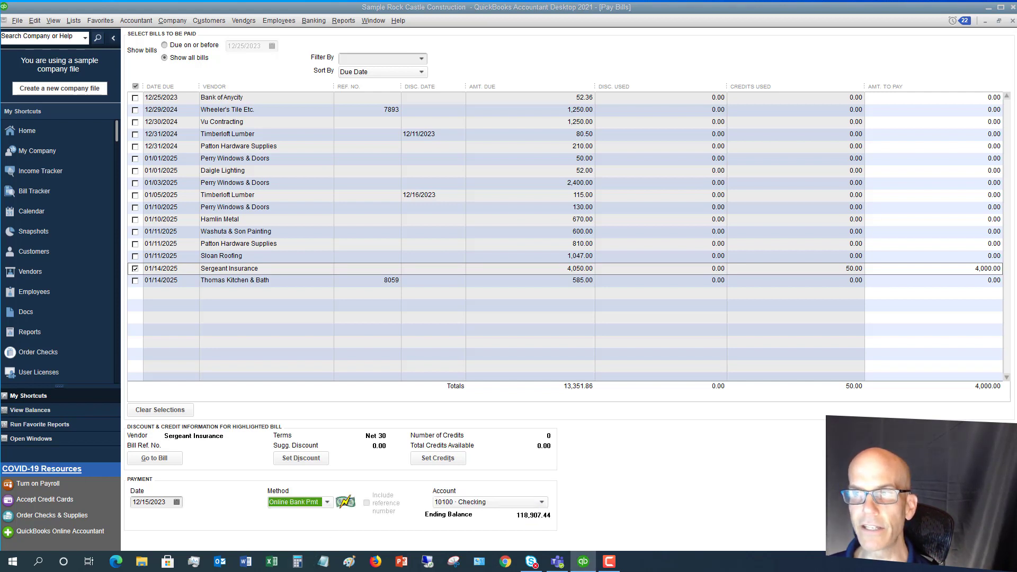
key(plus)
key(plus)
key(plus)
key(plus)
key(plus)
key(plus)
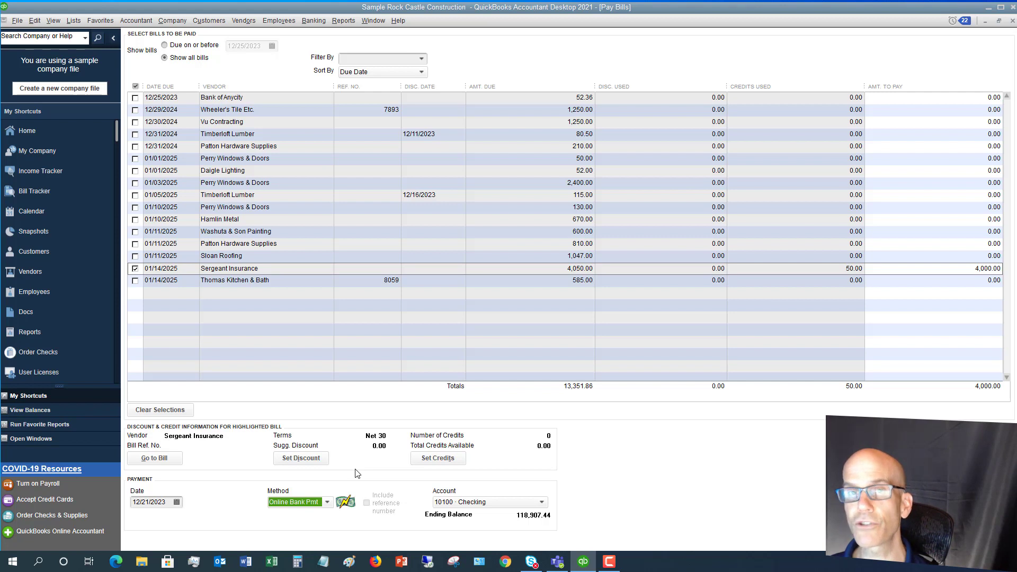
click(329, 502)
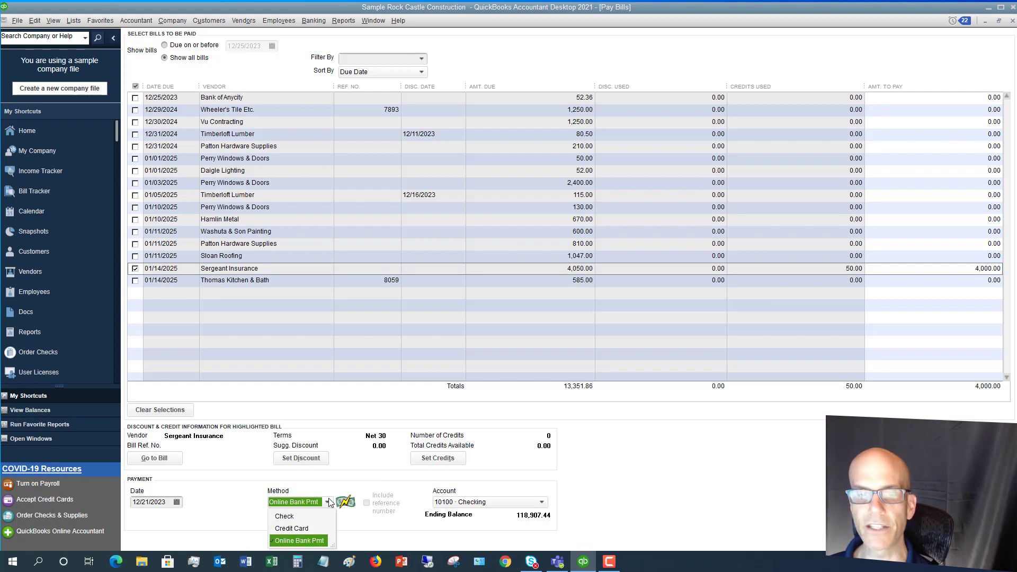
Set the Sergeant Insurance payment method back to Check, keeping assigned check numbers.
click(293, 519)
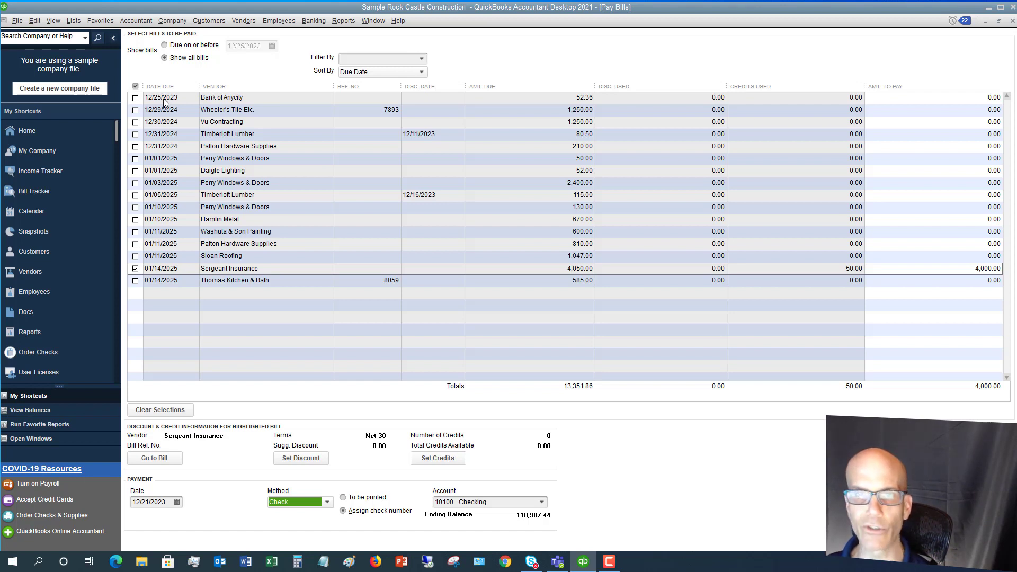
Mark the five bills from Bank of Anycity to Patton Hardware, unmark Sergeant Insurance, and pay them.
click(135, 98)
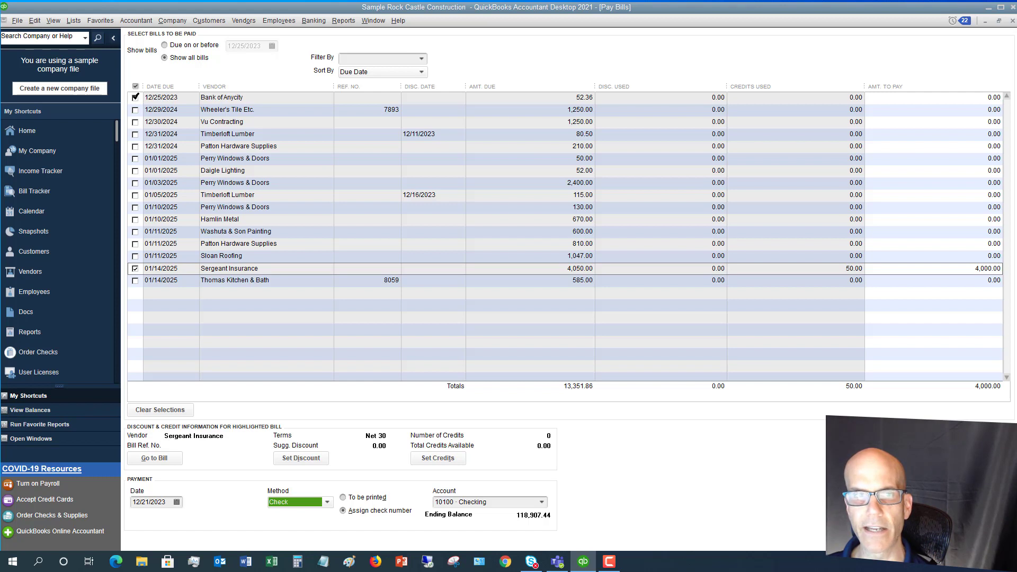
click(135, 97)
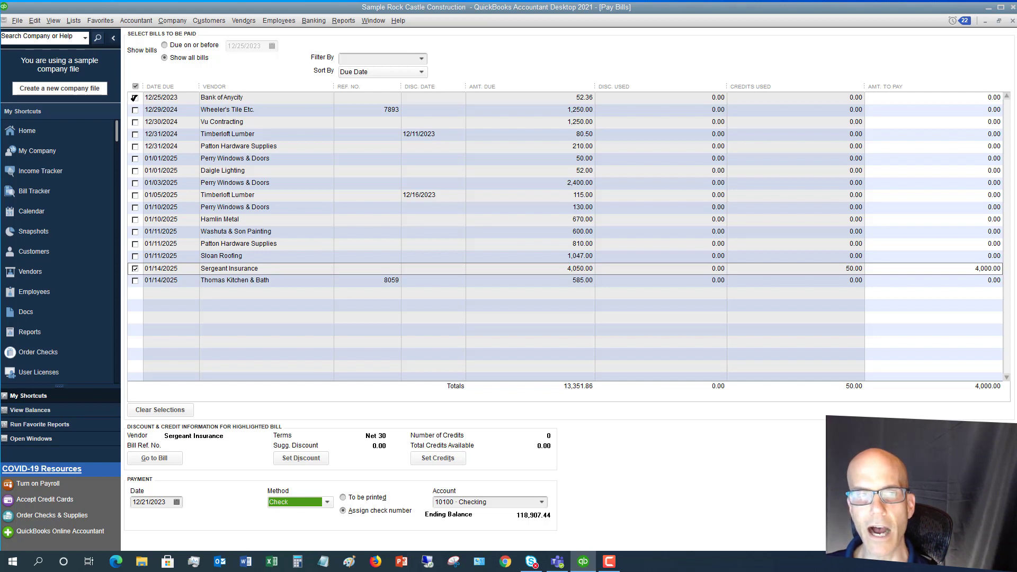
click(135, 99)
click(135, 110)
click(135, 122)
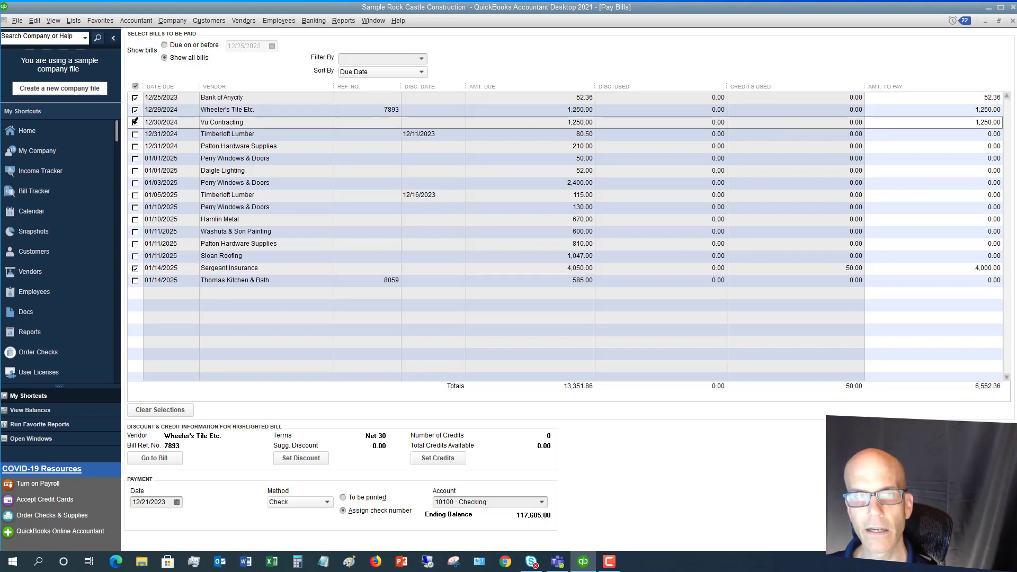
click(135, 134)
click(135, 147)
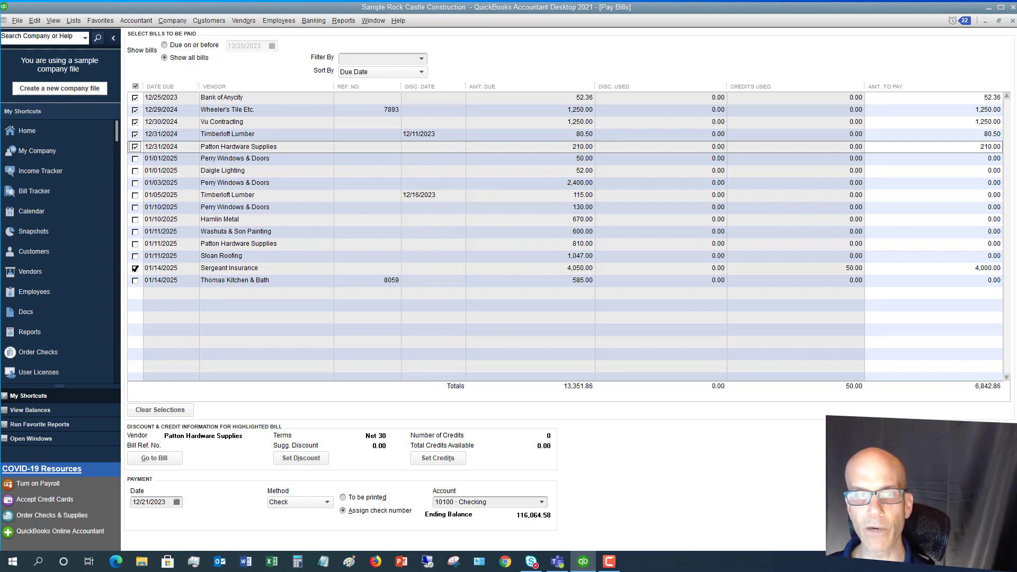
click(135, 269)
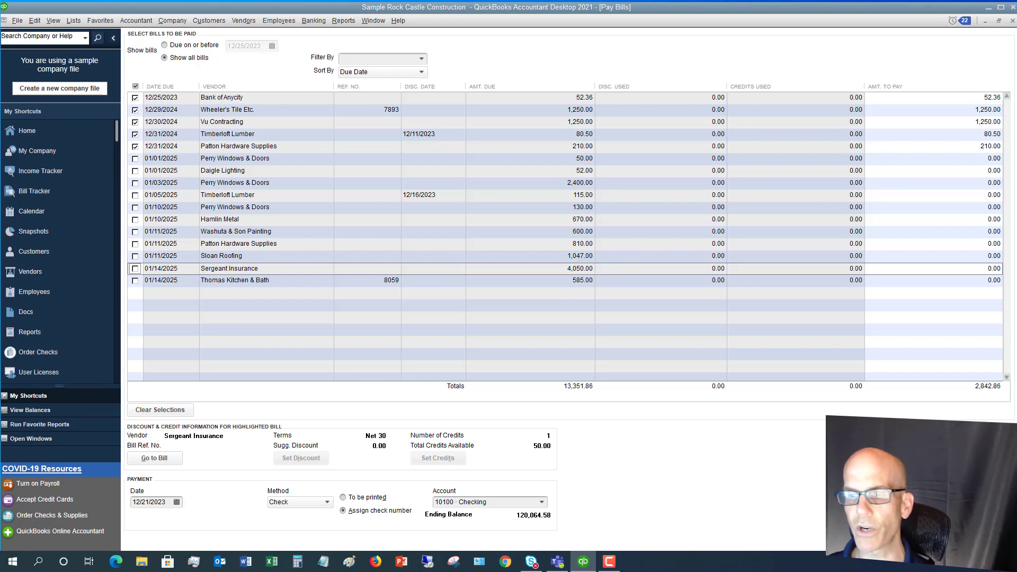
key(alt+p)
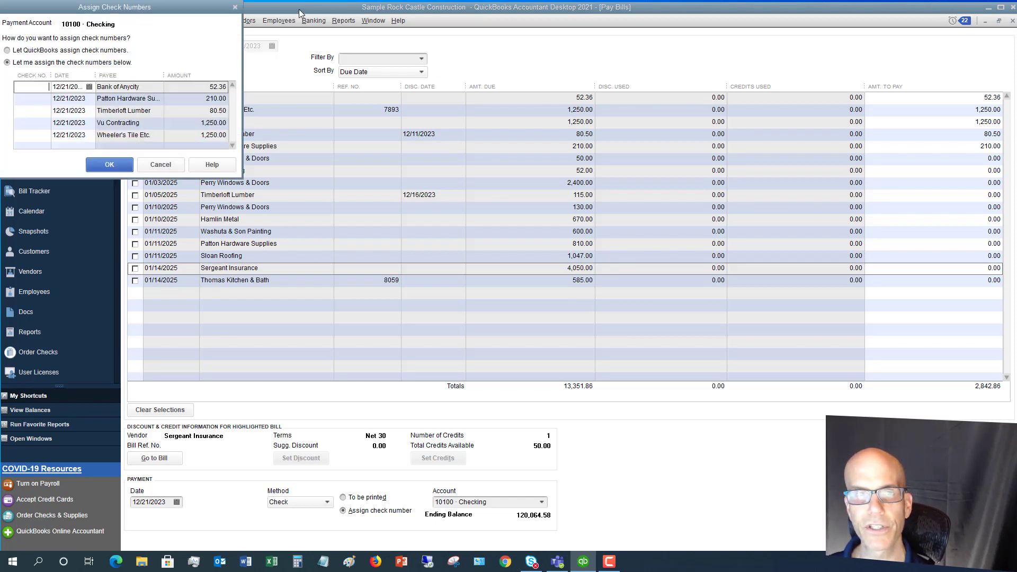
Choose to assign check numbers manually and enter 'eft' for all five bill payments.
drag(191, 7, 546, 103)
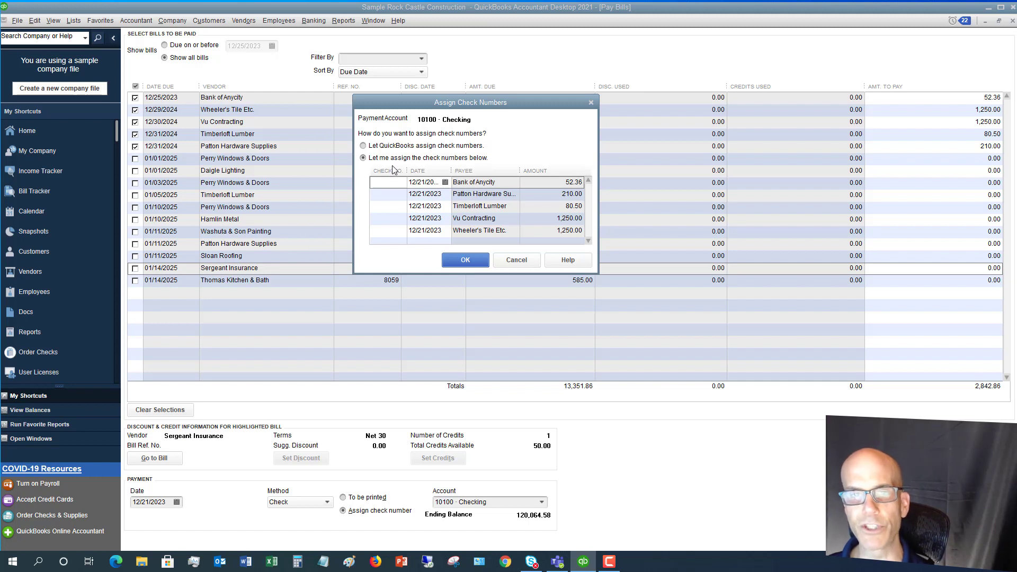
click(394, 146)
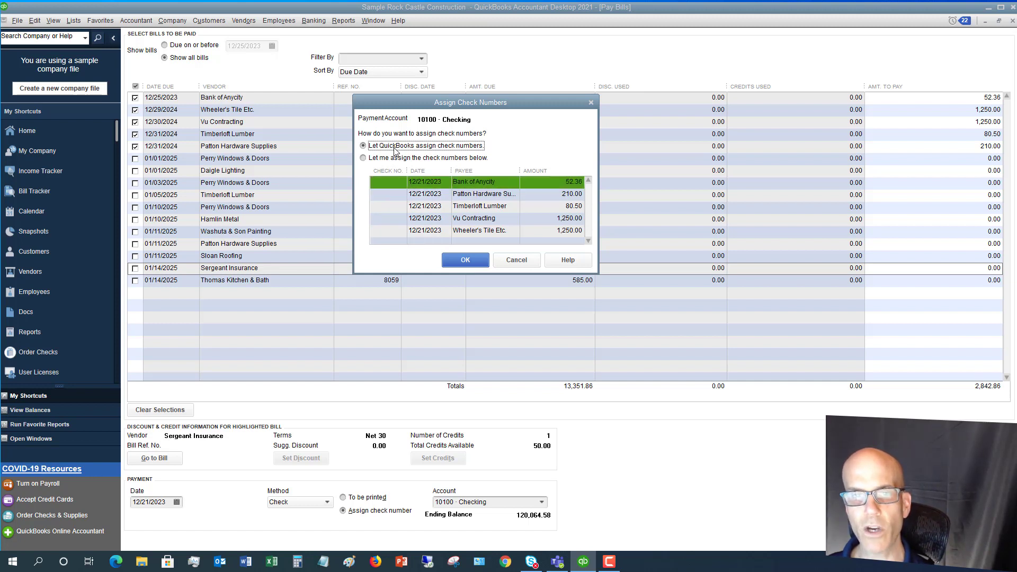
click(389, 158)
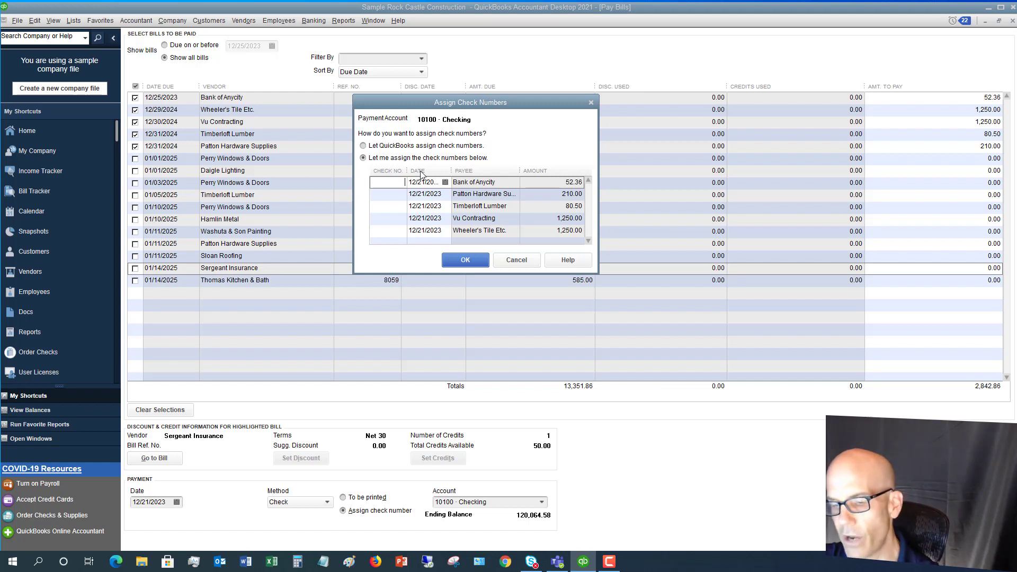
text(e)
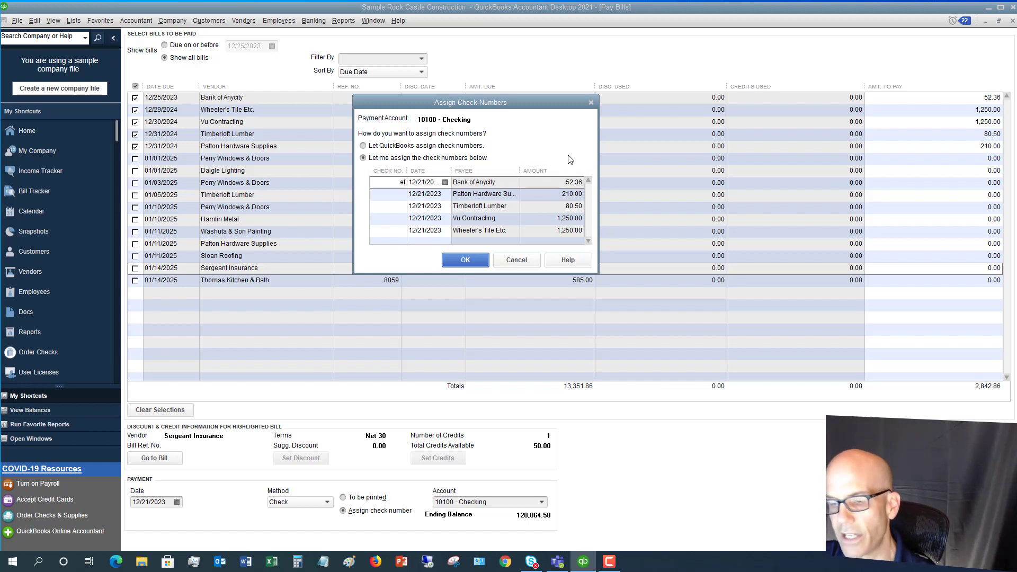
text(ft)
key(Down)
text(eft)
key(Down)
text(e)
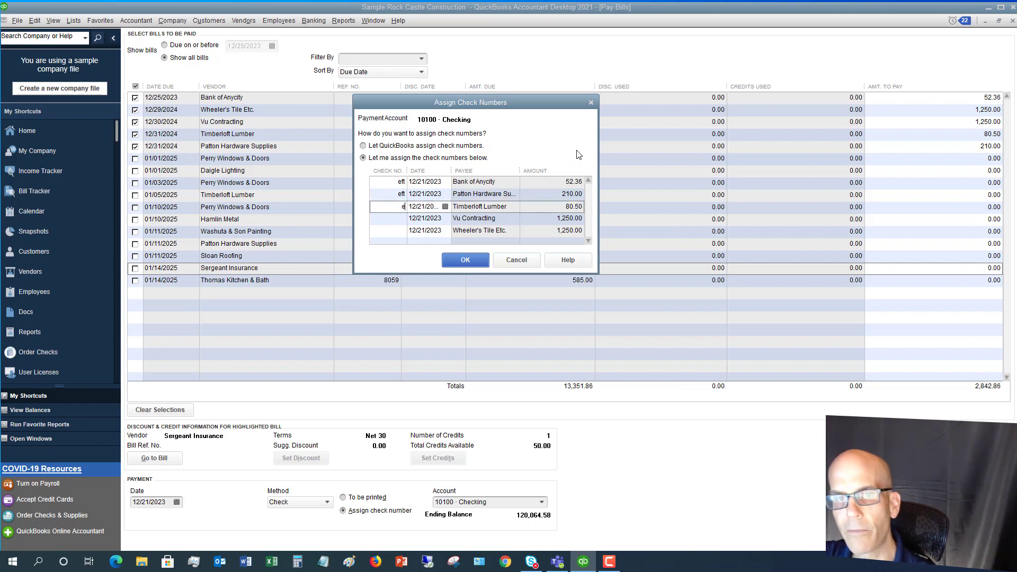
text(ft)
key(Down)
text(eft)
key(Down)
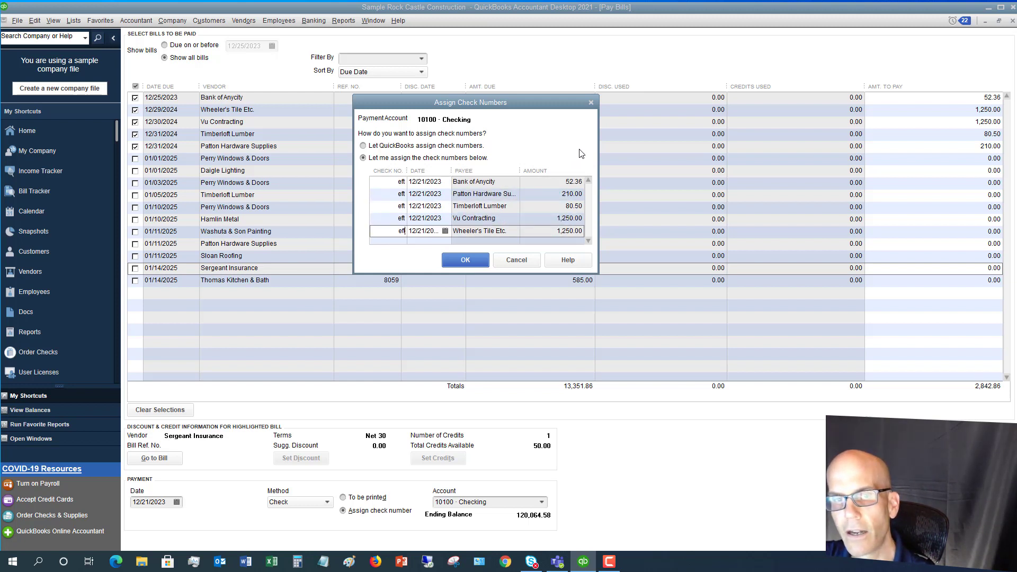
text(eft)
key(Tab)
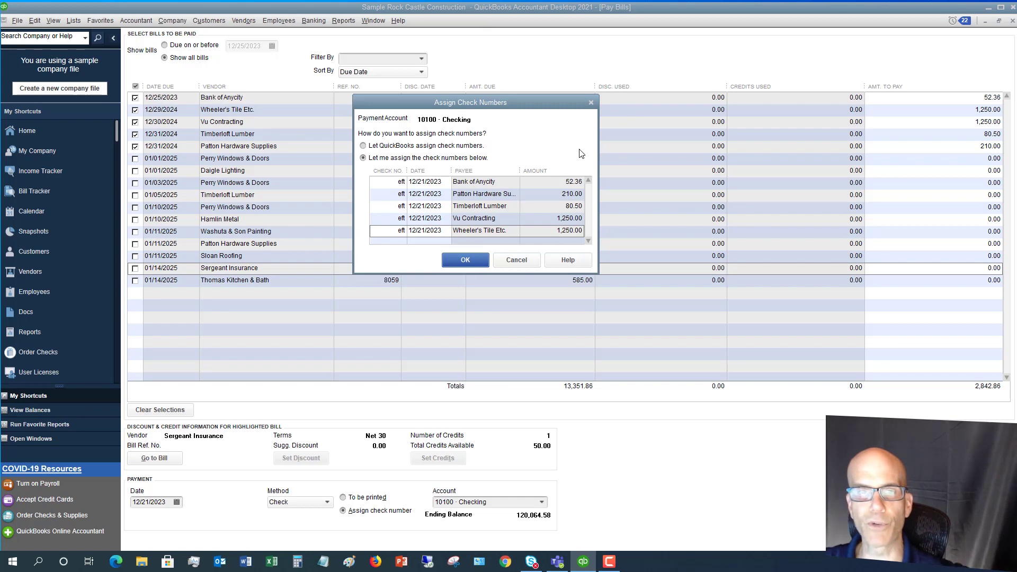
Confirm the 'eft' check numbers and close the Payment Summary showing 5 of 5 bills paid.
click(466, 260)
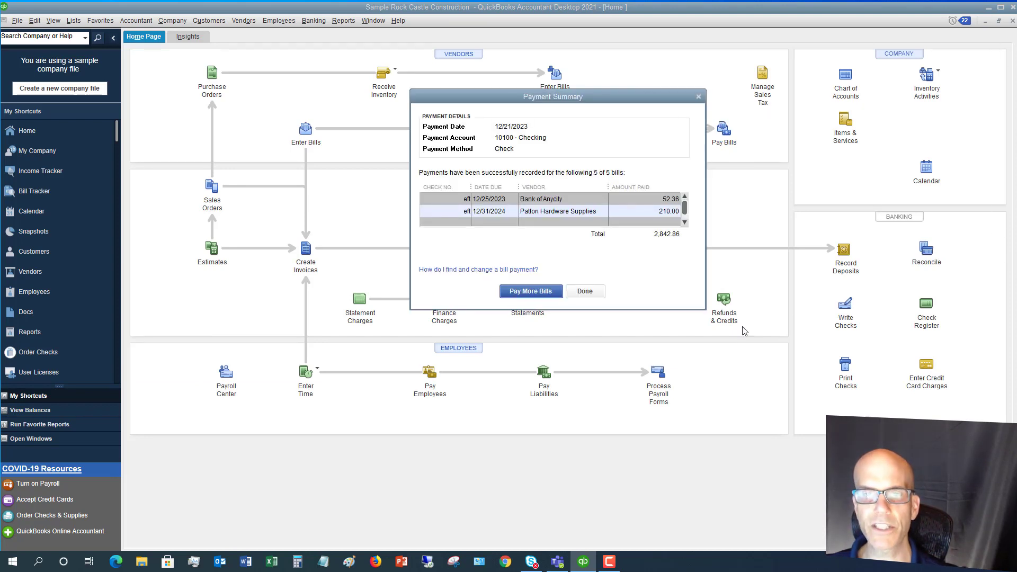
click(581, 292)
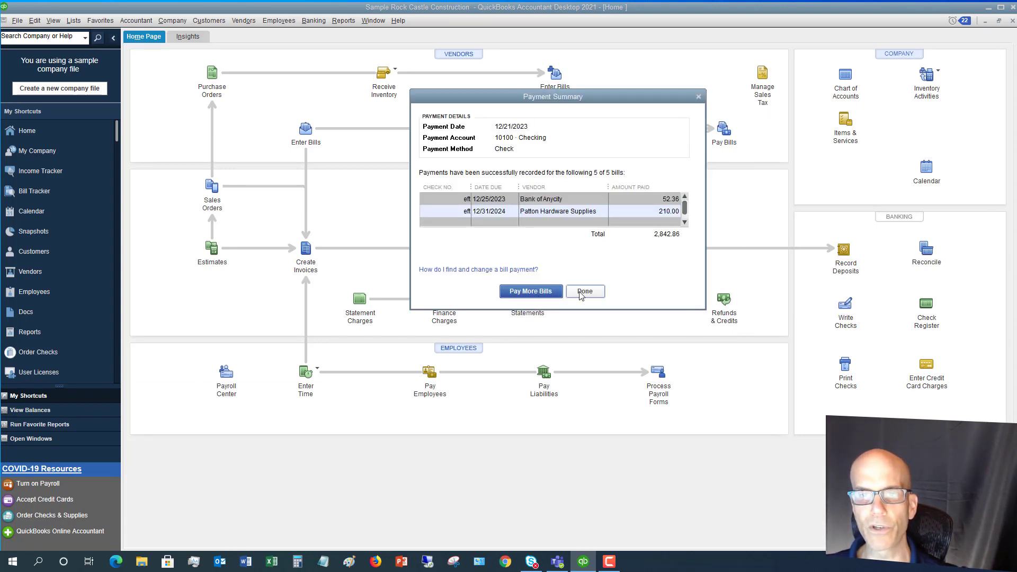